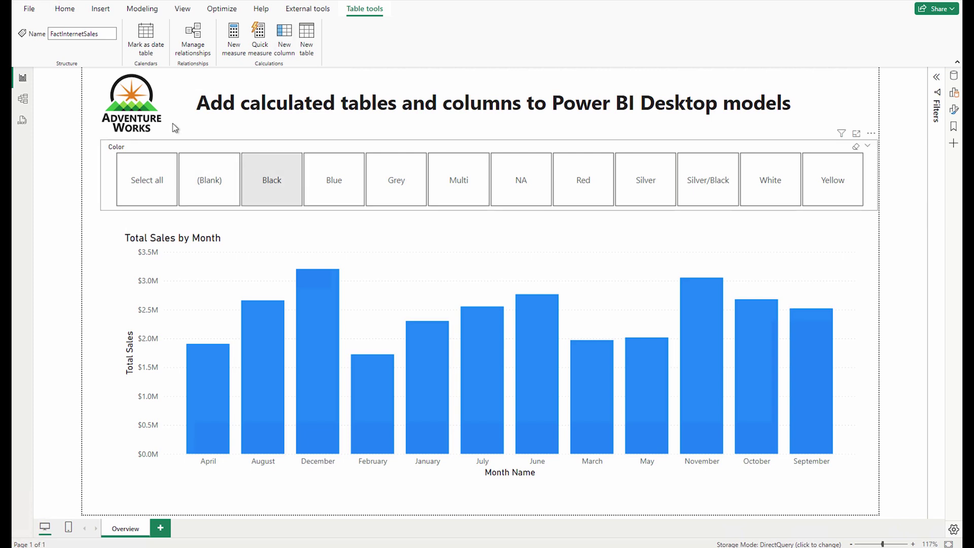
# Open the data model's diagram and check the storage mode options available for the FactInternetSales table.
pyautogui.click(21, 107)
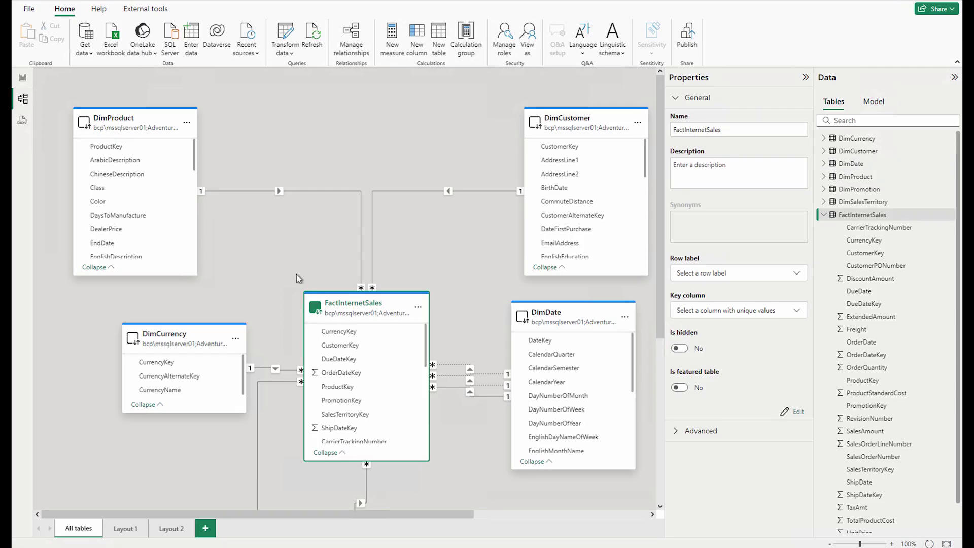
pyautogui.click(691, 432)
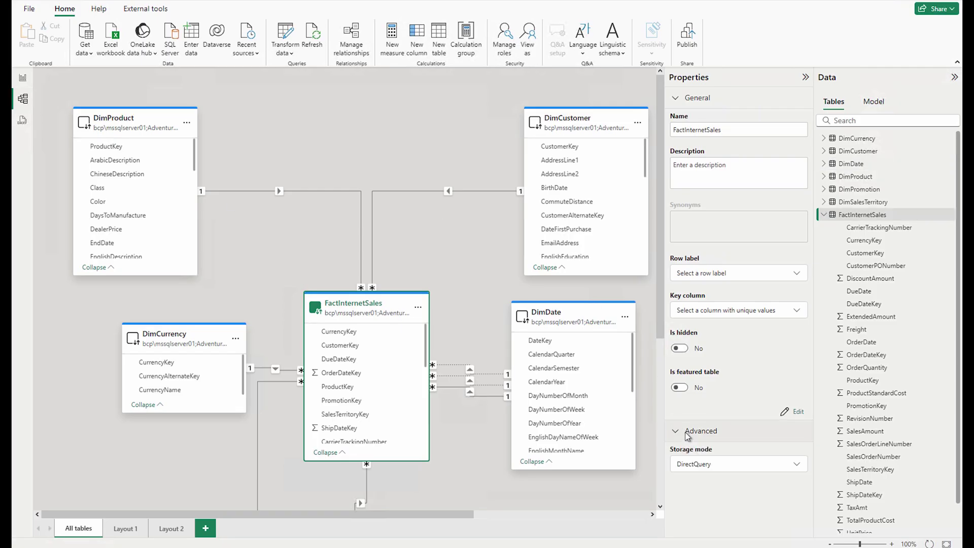
pyautogui.click(742, 467)
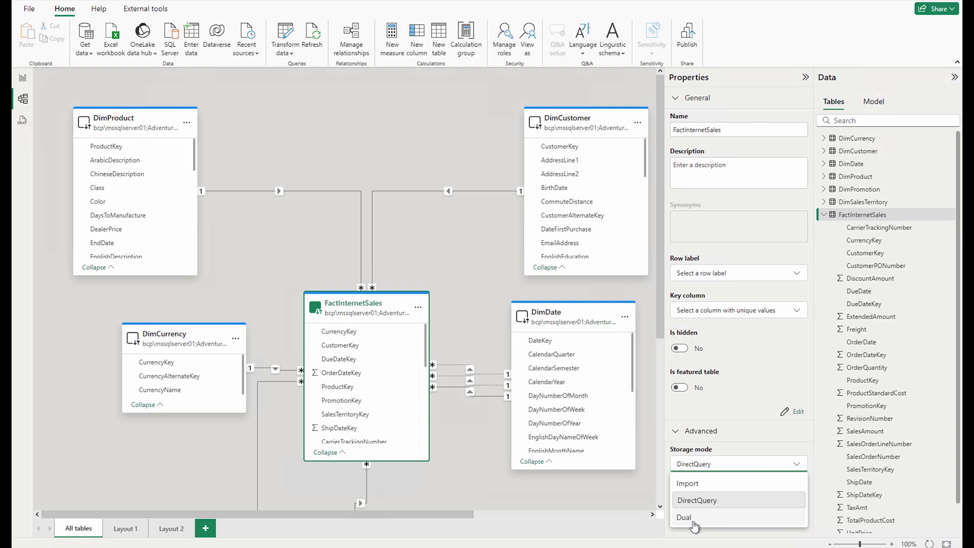
pyautogui.click(639, 487)
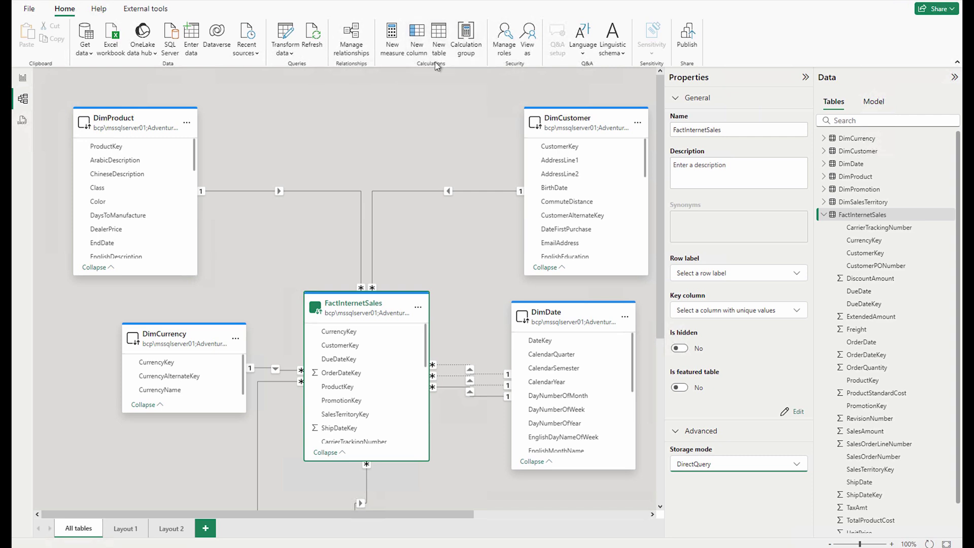
# Open the Power Query Editor, view the FactInternetSalesReason query and return to the FactInternetSales query.
pyautogui.click(290, 53)
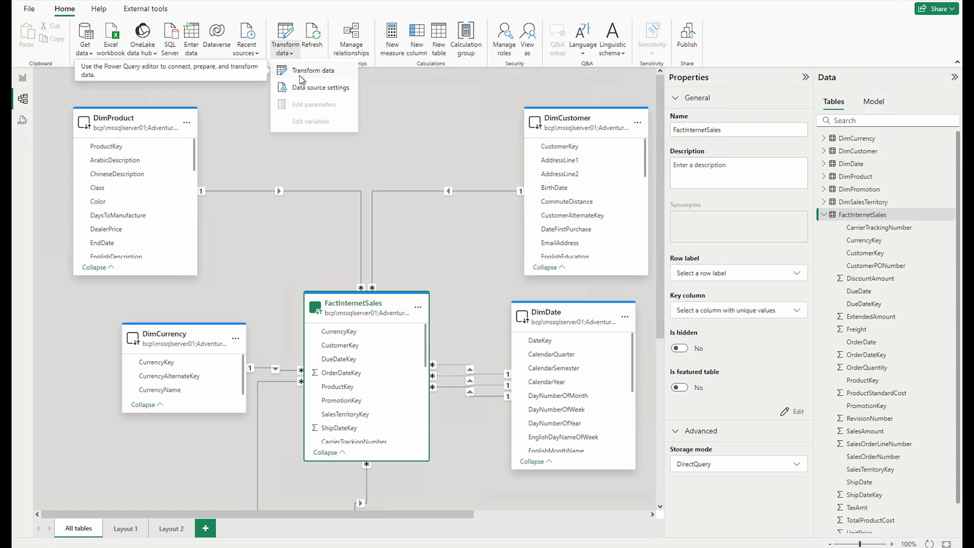
pyautogui.click(300, 76)
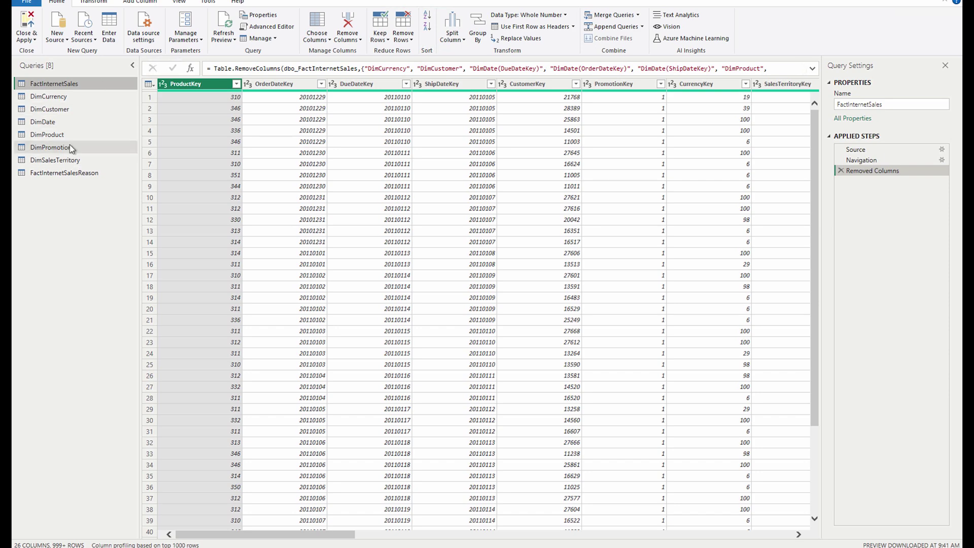
pyautogui.click(72, 175)
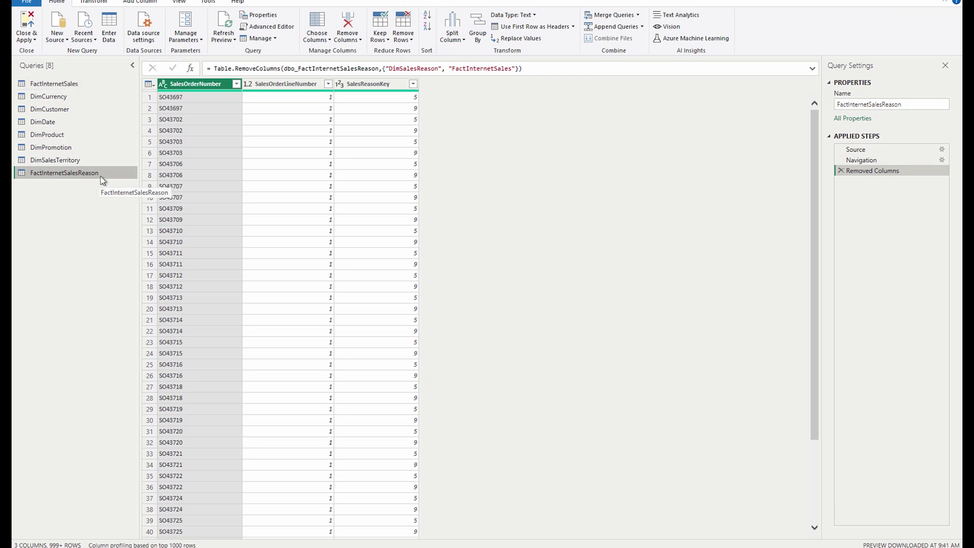
pyautogui.click(65, 84)
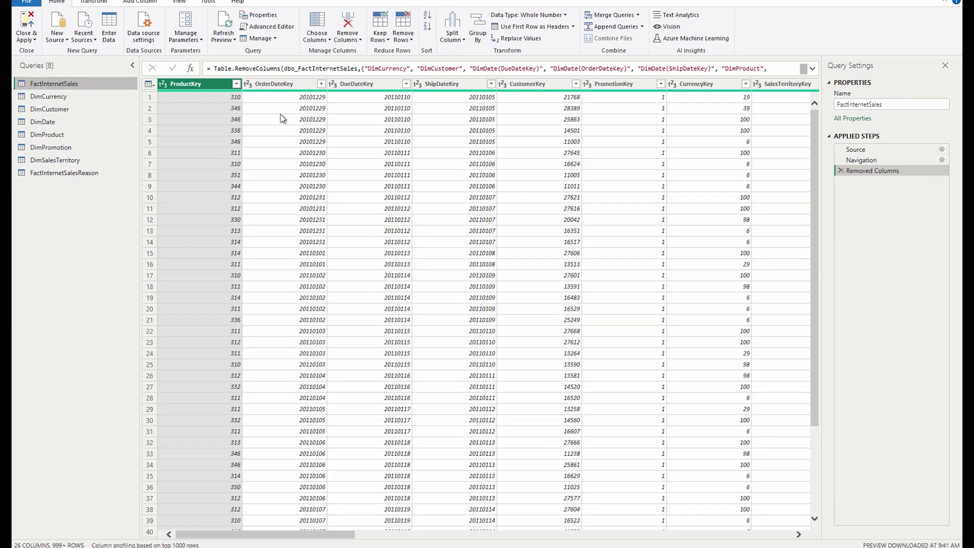
# Examine the FactInternetSales columns across the whole table, including order quantity, unit price, sales amount and dates.
pyautogui.hscroll(3, 622, 159)
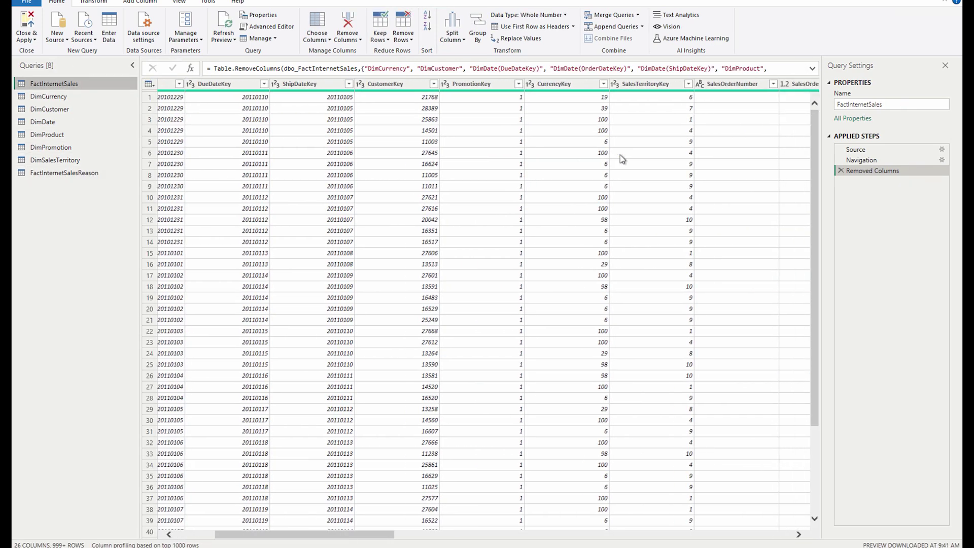
pyautogui.hscroll(8, 455, 174)
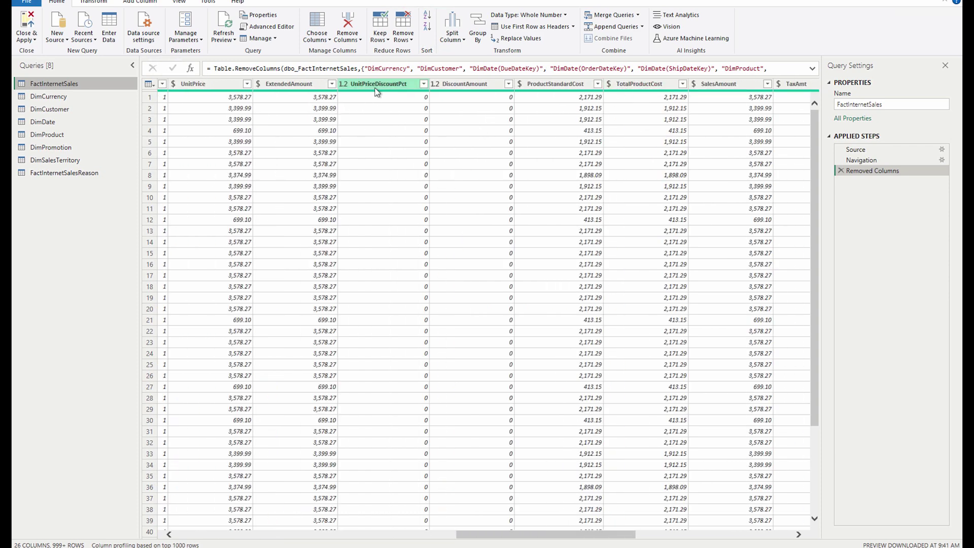
pyautogui.hscroll(3, 380, 223)
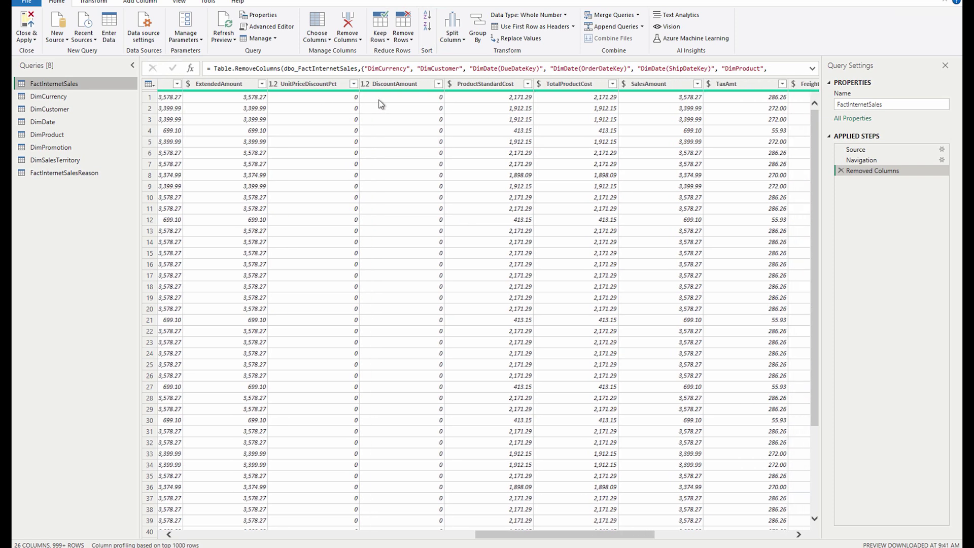
pyautogui.hscroll(4, 615, 134)
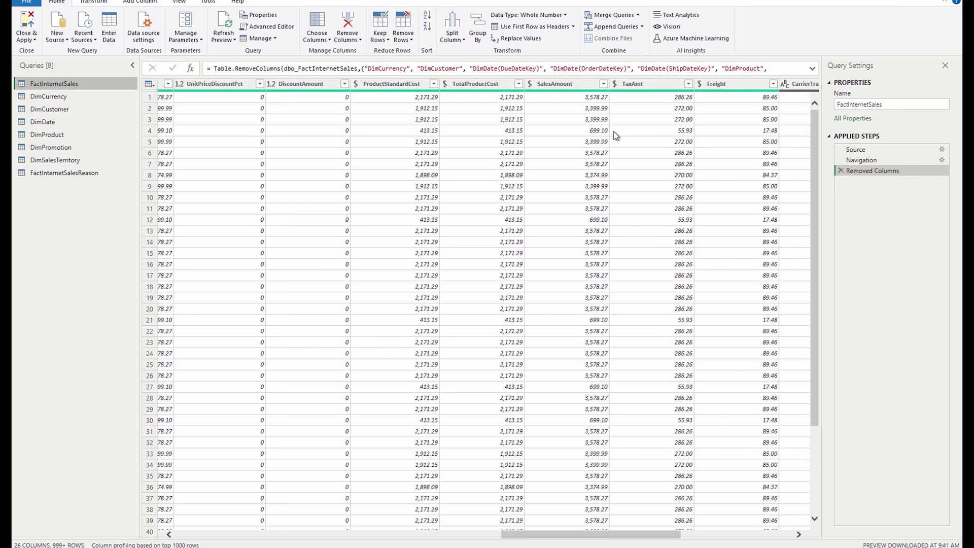
pyautogui.hscroll(3, 615, 135)
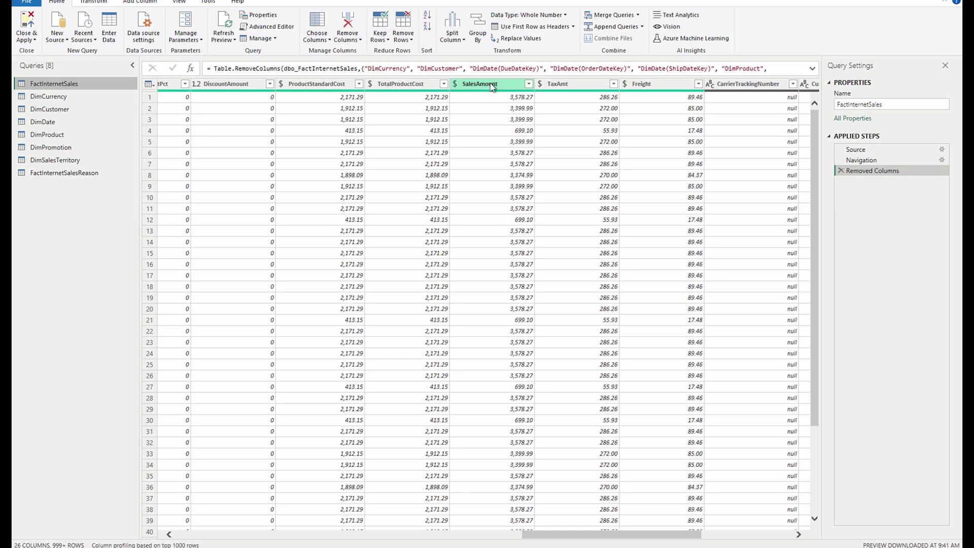
pyautogui.hscroll(13, 561, 174)
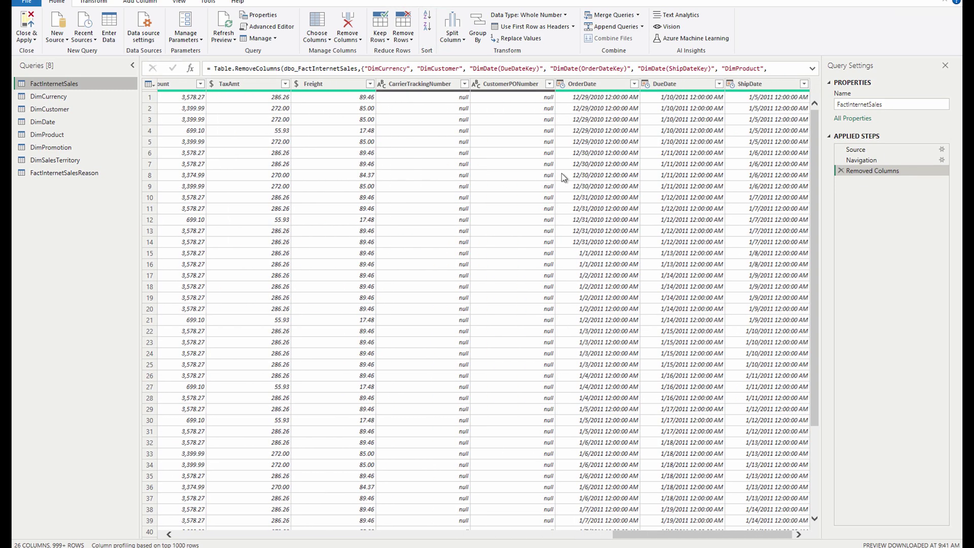
pyautogui.hscroll(-18, 562, 176)
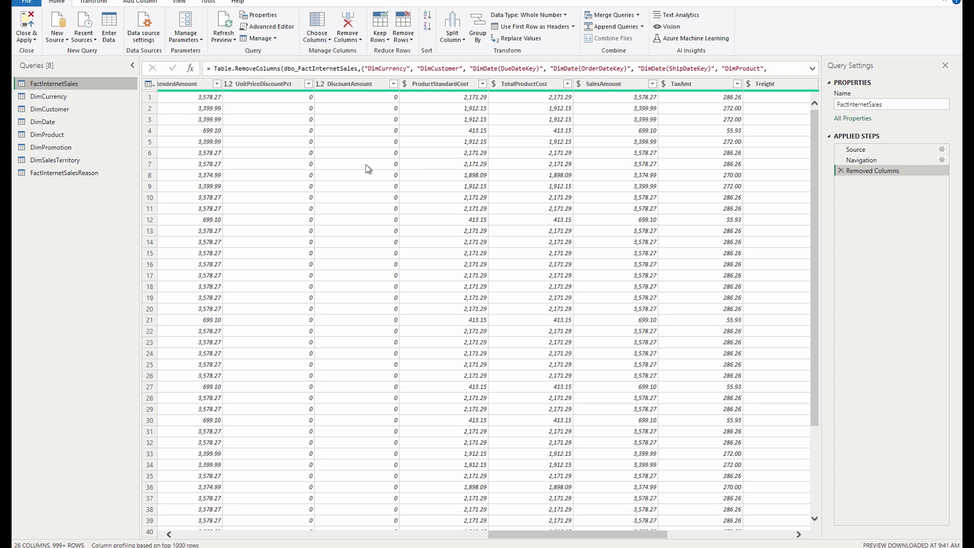
pyautogui.hscroll(-14, 367, 164)
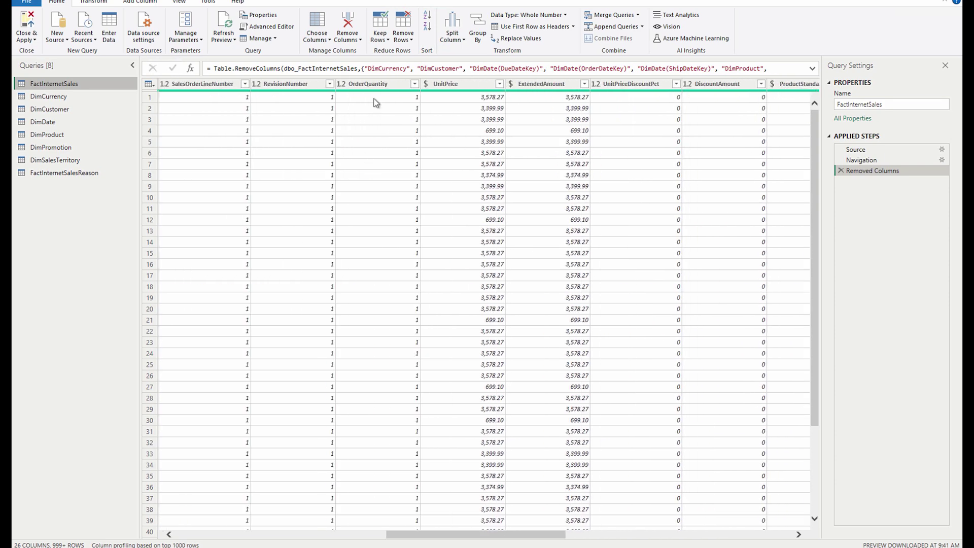
# Start a custom column in the FactInternetSales query and name it Total Sales Amount (PQ).
pyautogui.click(385, 86)
pyautogui.click(134, 3)
pyautogui.click(67, 40)
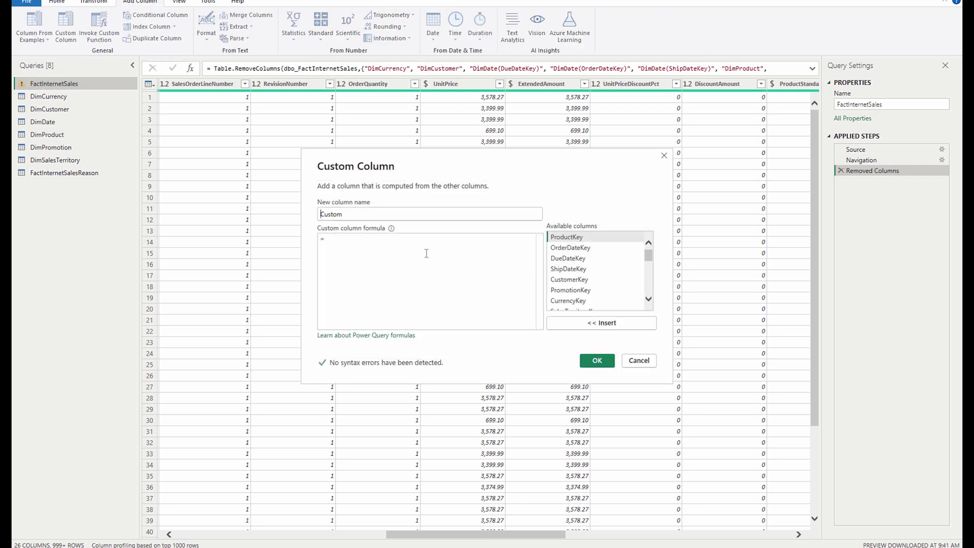
pyautogui.moveTo(369, 213); pyautogui.dragTo(295, 211)
pyautogui.write('Total Sales Amount (PQ)')
# Set the custom column's formula to [OrderQuantity]*[UnitPrice] and add the column to the query.
pyautogui.click(371, 258)
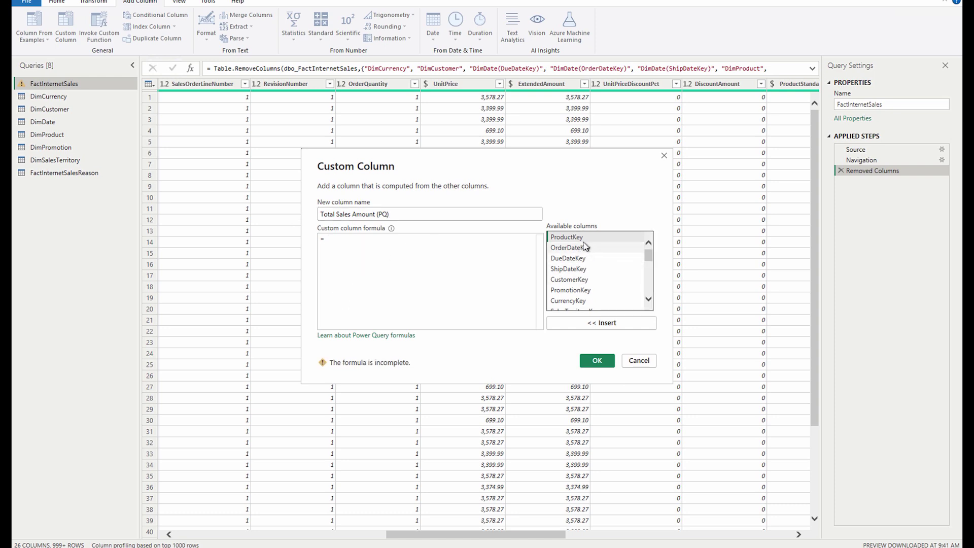
pyautogui.scroll(-2, 596, 298)
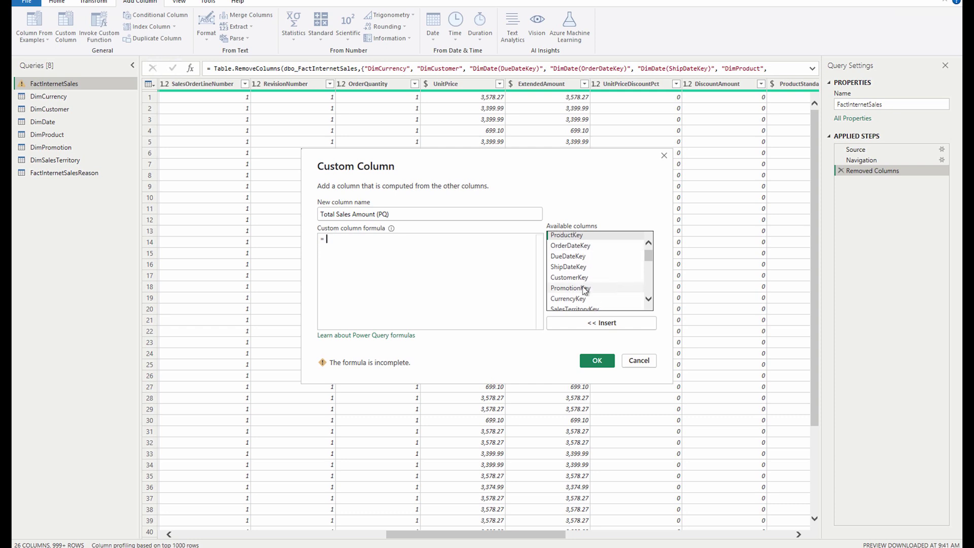
pyautogui.scroll(-3, 592, 294)
pyautogui.scroll(-2, 583, 286)
pyautogui.doubleClick(582, 289)
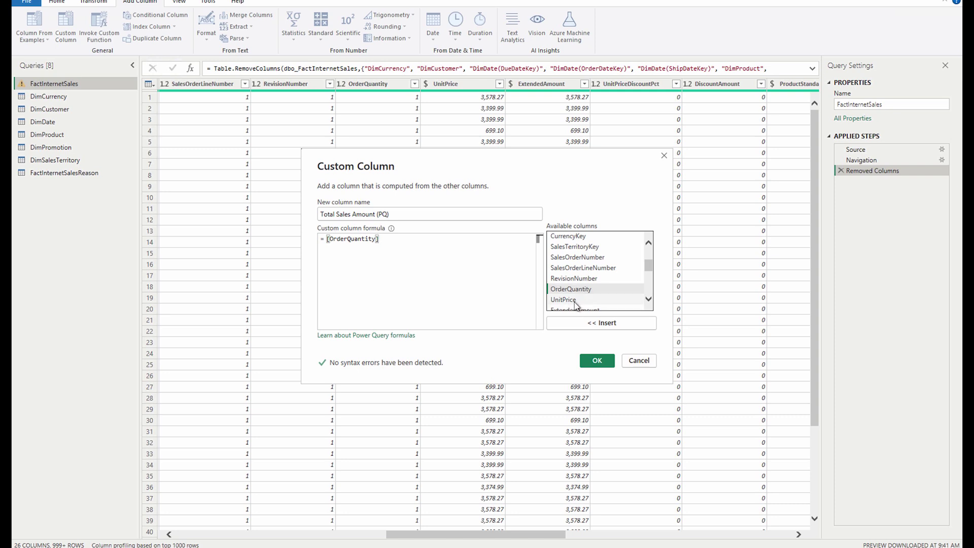
pyautogui.click(403, 239)
pyautogui.write('*')
pyautogui.doubleClick(565, 300)
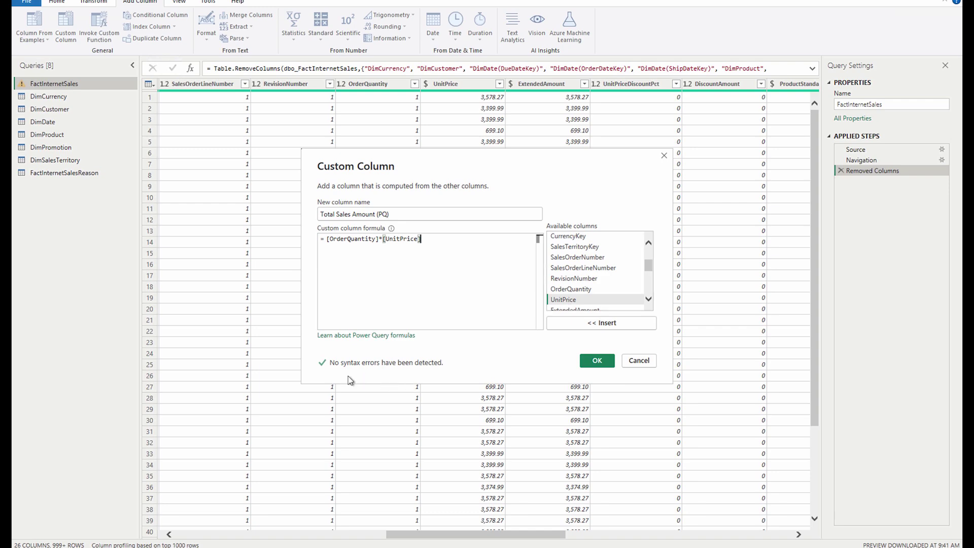
pyautogui.click(603, 360)
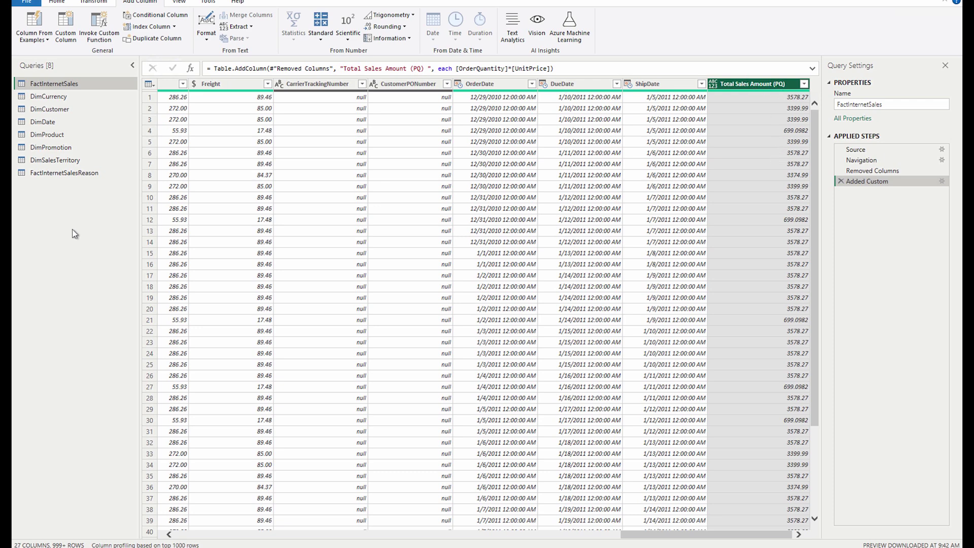
# Duplicate the FactInternetSalesReason query and rename the copy as Custom table (PQ).
pyautogui.rightClick(55, 174)
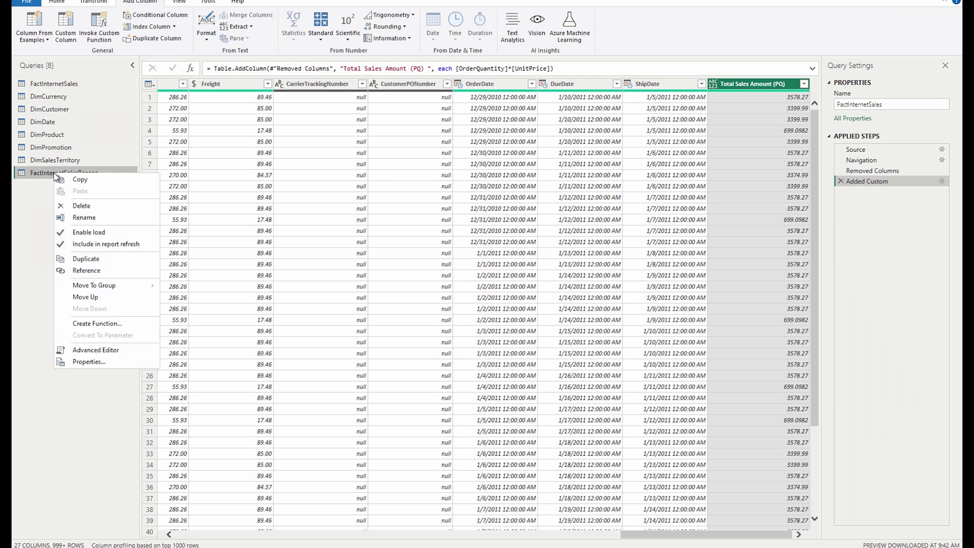
pyautogui.click(80, 260)
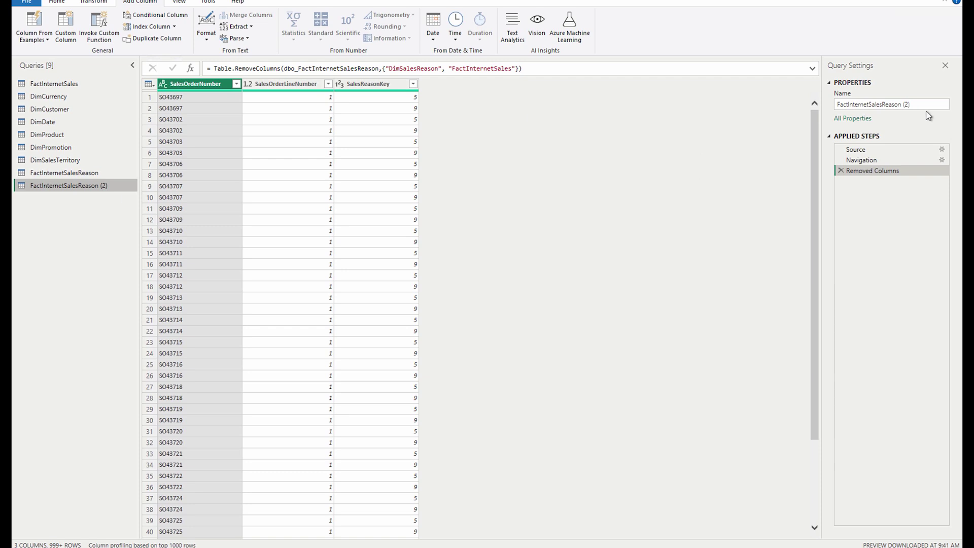
pyautogui.moveTo(931, 106); pyautogui.dragTo(816, 105)
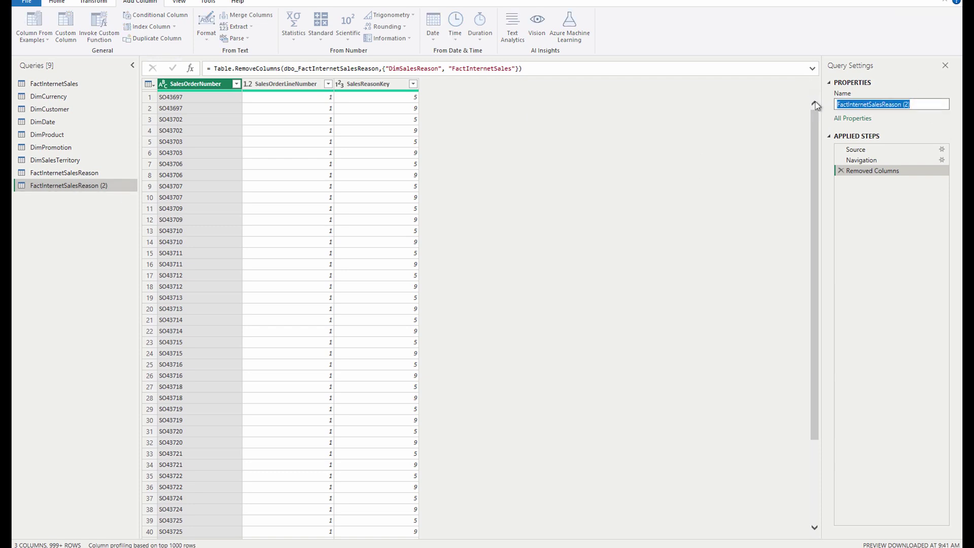
pyautogui.write('Custom table (PQ')
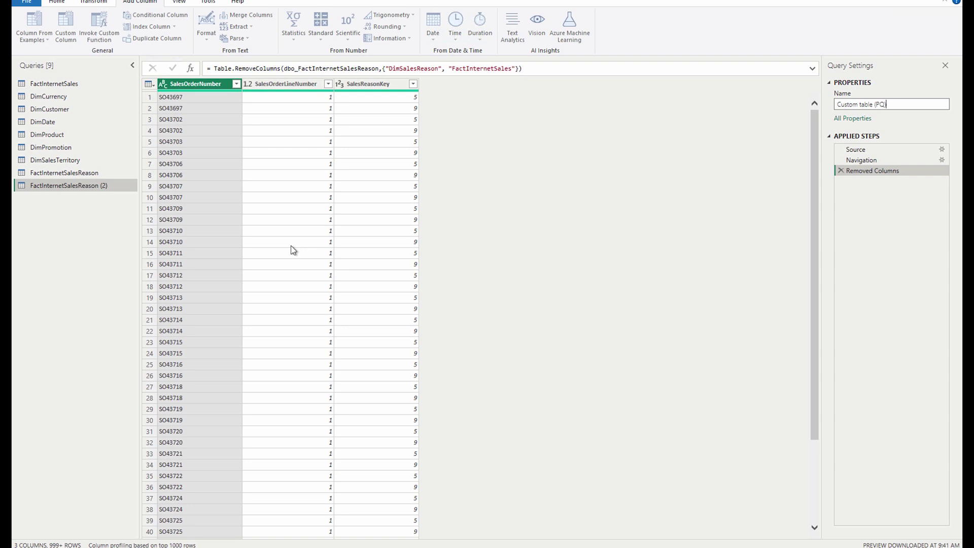
# Apply the query changes to the model and close the Power Query Editor.
pyautogui.click(58, 3)
pyautogui.click(23, 39)
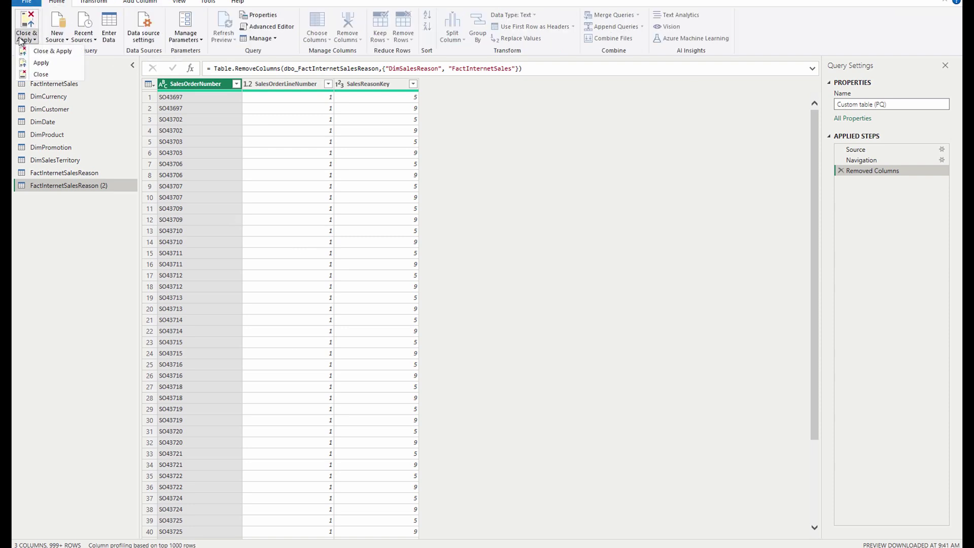
pyautogui.click(32, 51)
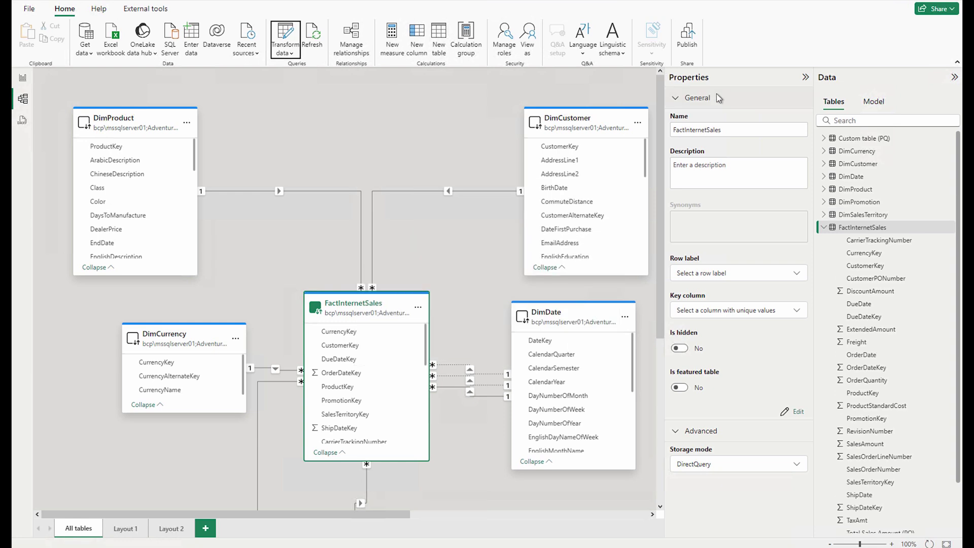
# Check the model's table list and the FactInternetSales fields for the table and column added in Power Query.
pyautogui.click(824, 228)
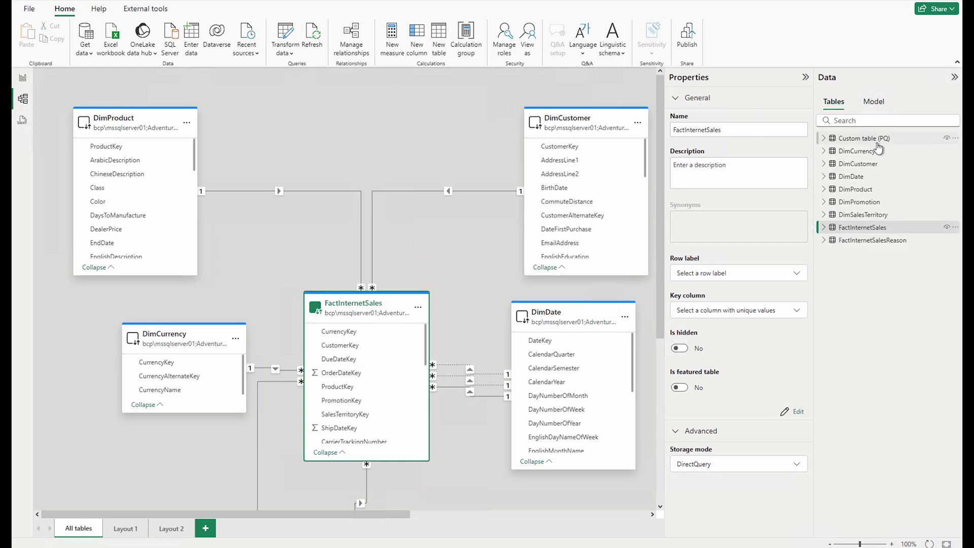
pyautogui.click(824, 228)
pyautogui.scroll(-1, 870, 391)
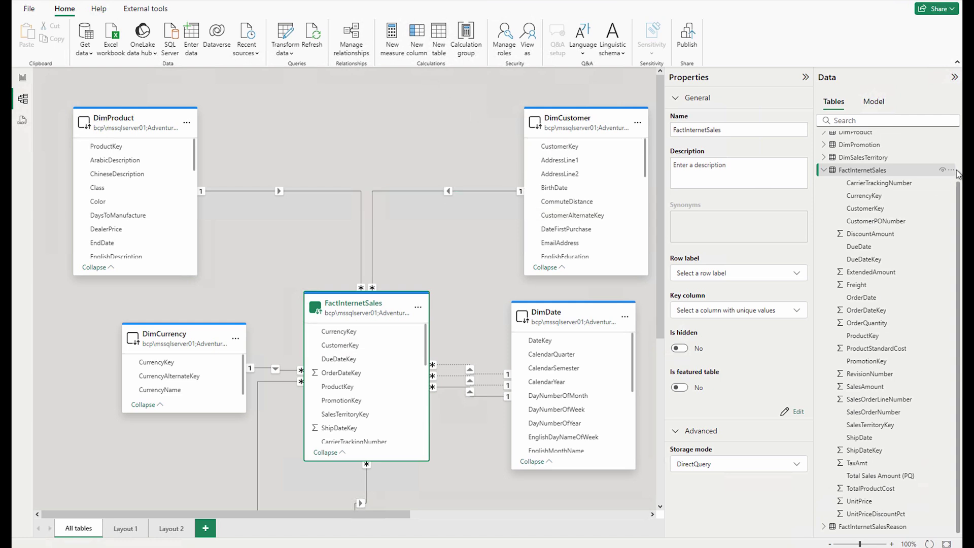
# Add a calculated column to FactInternetSales with the DAX formula Total Sales = [OrderQuantity]*[SalesAmount].
pyautogui.click(877, 173)
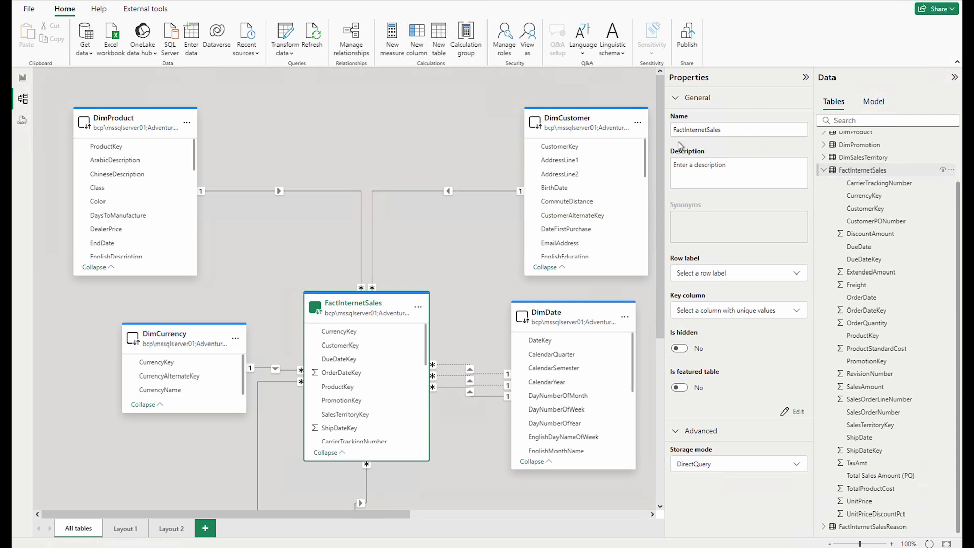
pyautogui.click(417, 43)
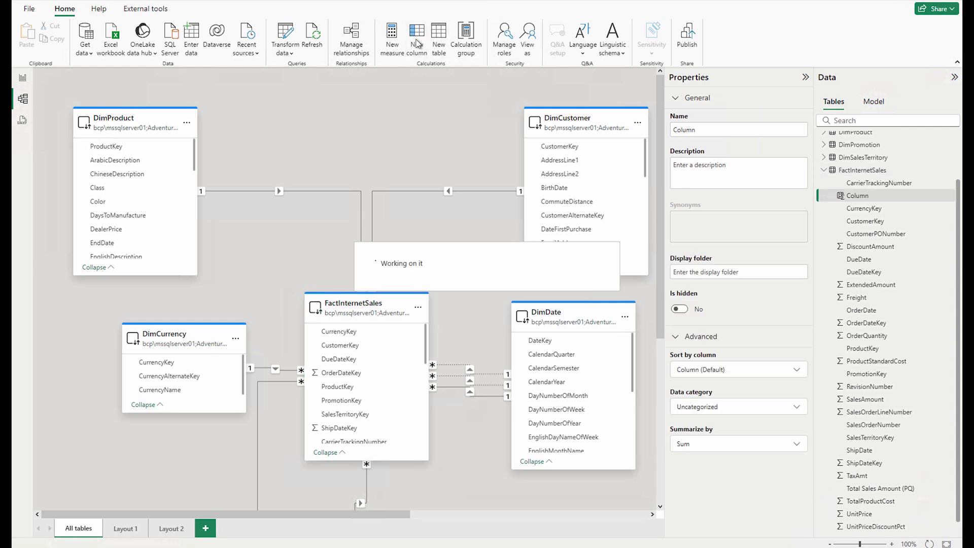
pyautogui.write('Total Sales =')
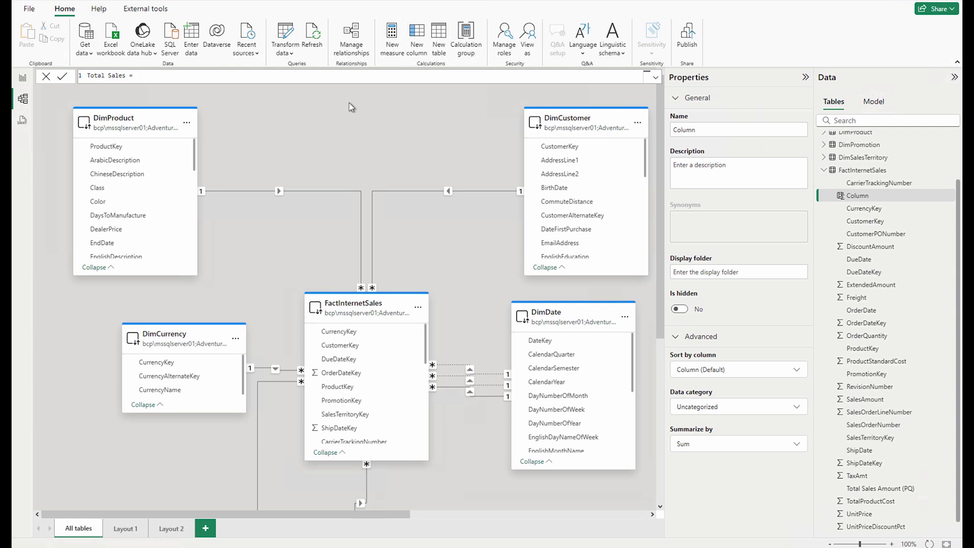
pyautogui.write('[order')
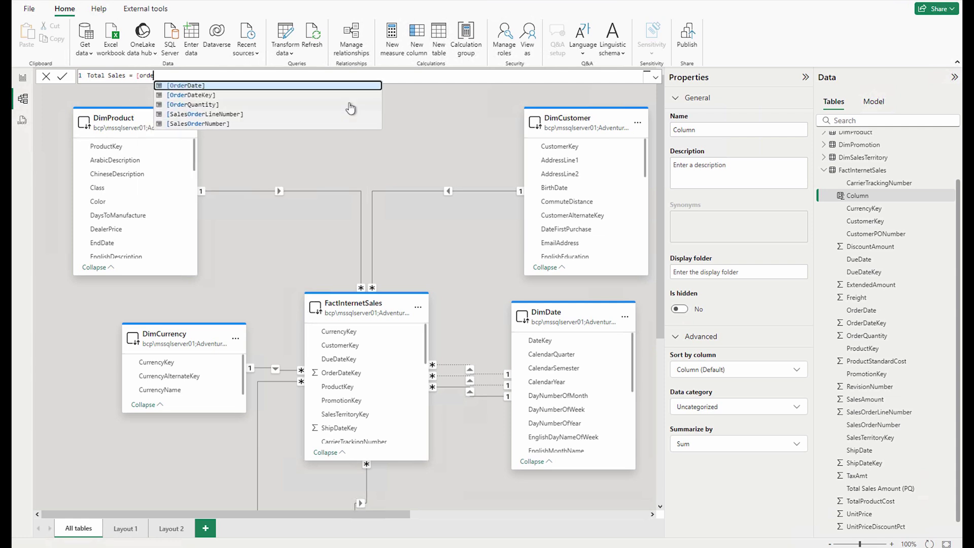
pyautogui.click(217, 106)
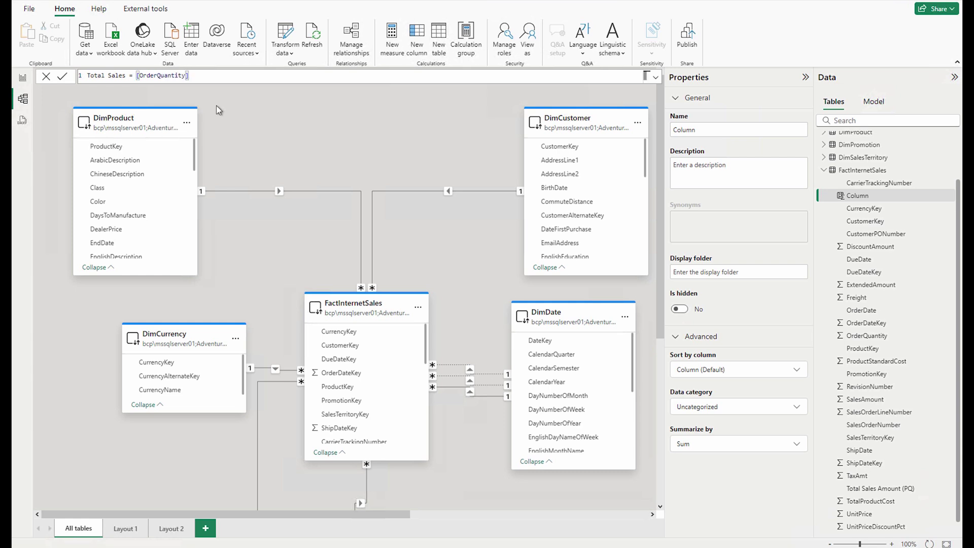
pyautogui.write('*[')
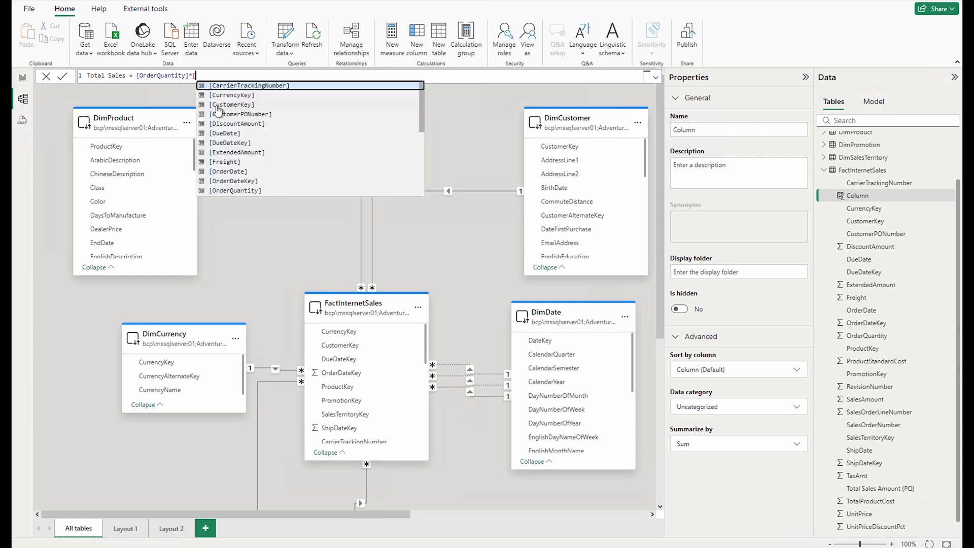
pyautogui.write('Sales')
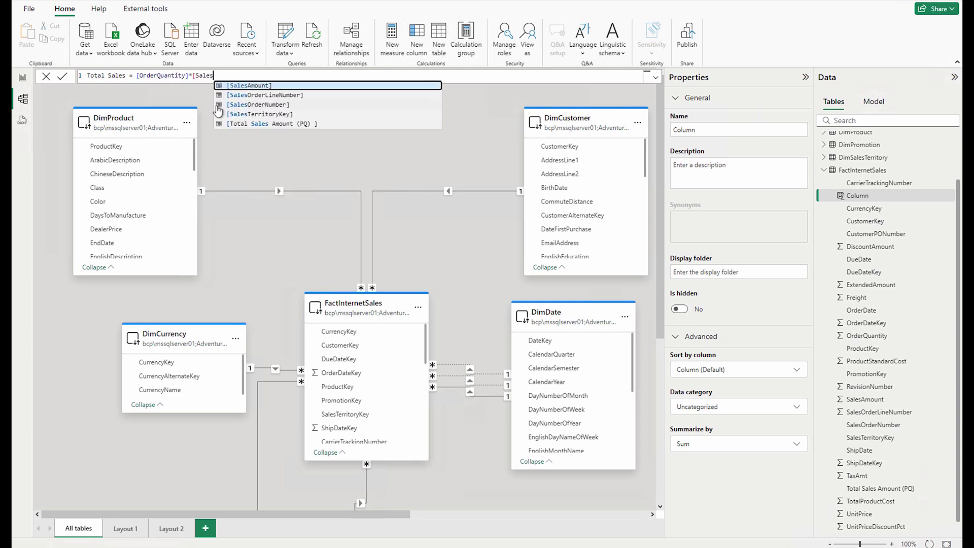
pyautogui.click(246, 85)
pyautogui.press('Return')
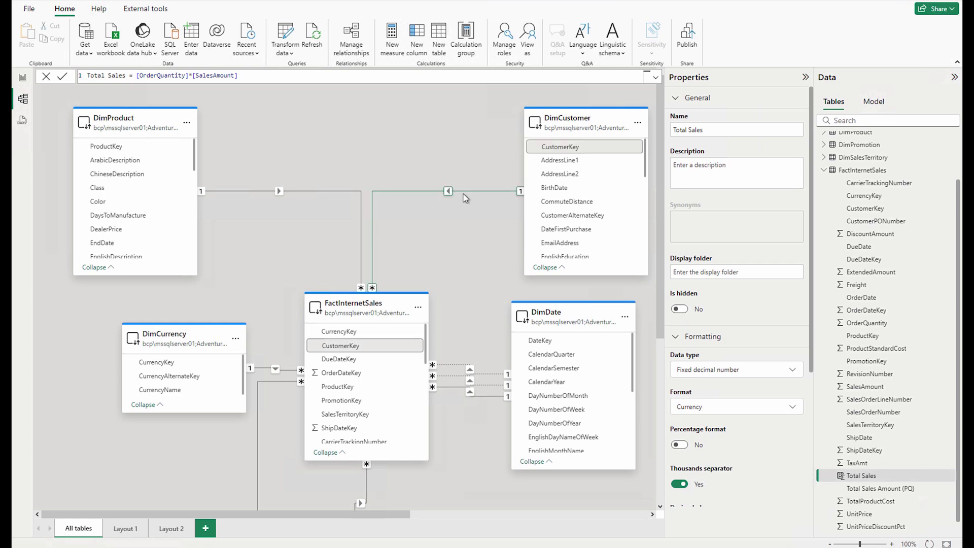
# Create a calculated table with the DAX formula Calendar = CALENDARAUTO(6).
pyautogui.click(439, 40)
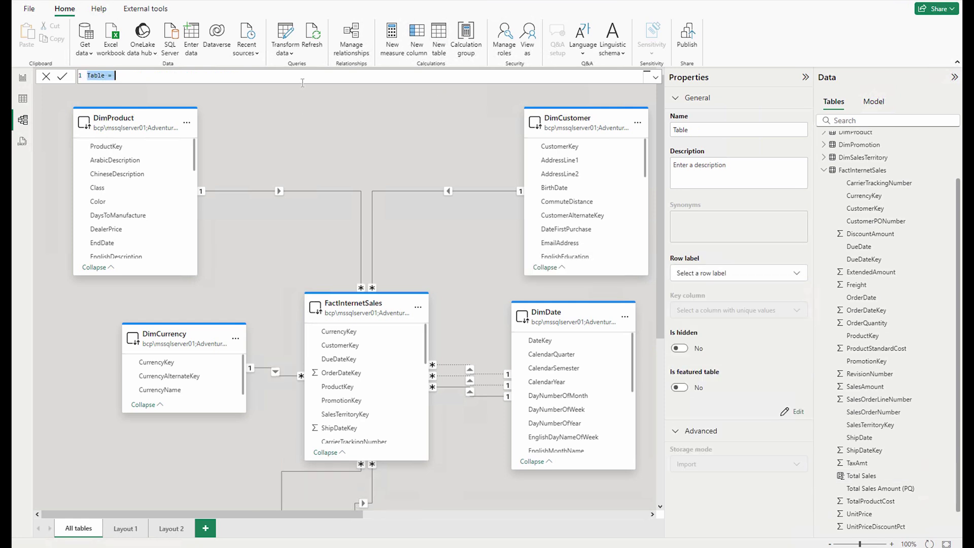
pyautogui.write('Calendar = Cal')
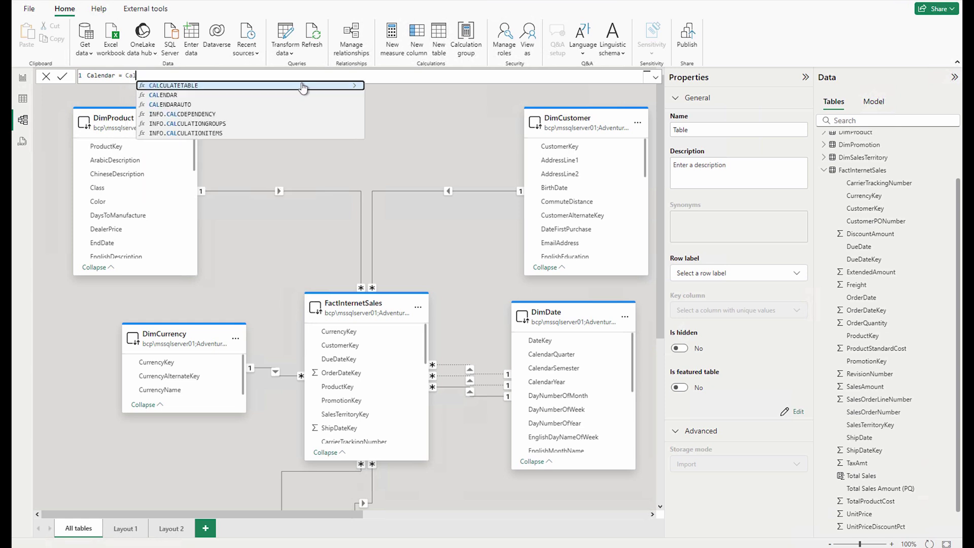
pyautogui.press('Down')
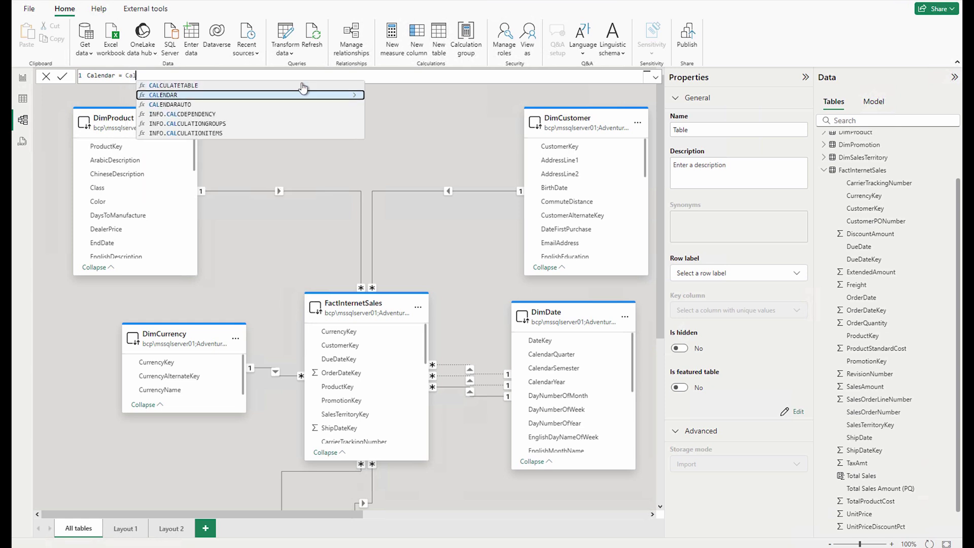
pyautogui.press('Down')
pyautogui.press('Tab')
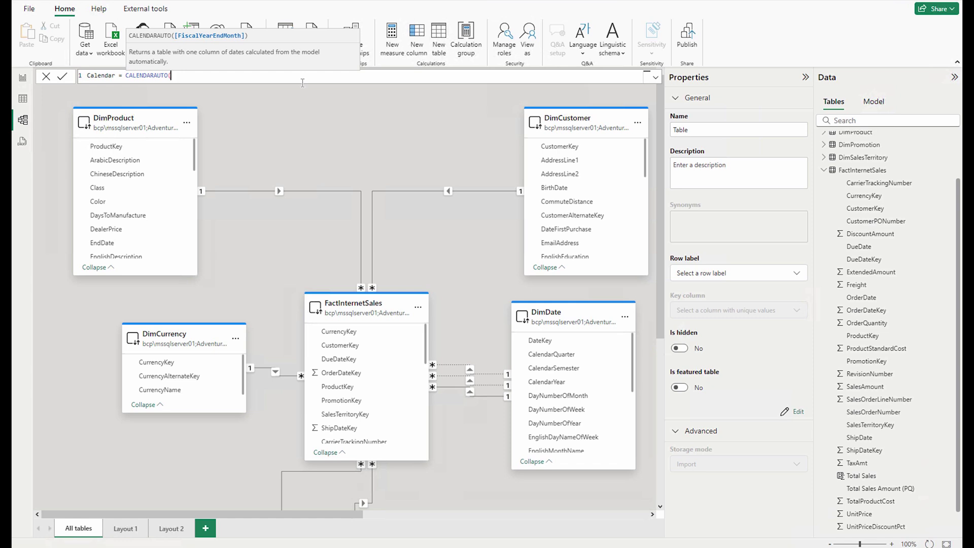
pyautogui.write('6)')
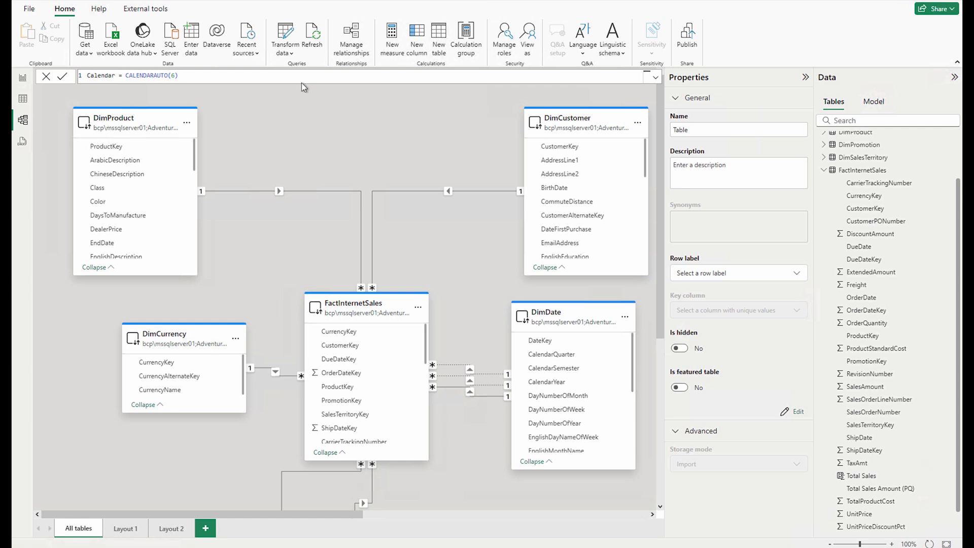
pyautogui.press('Return')
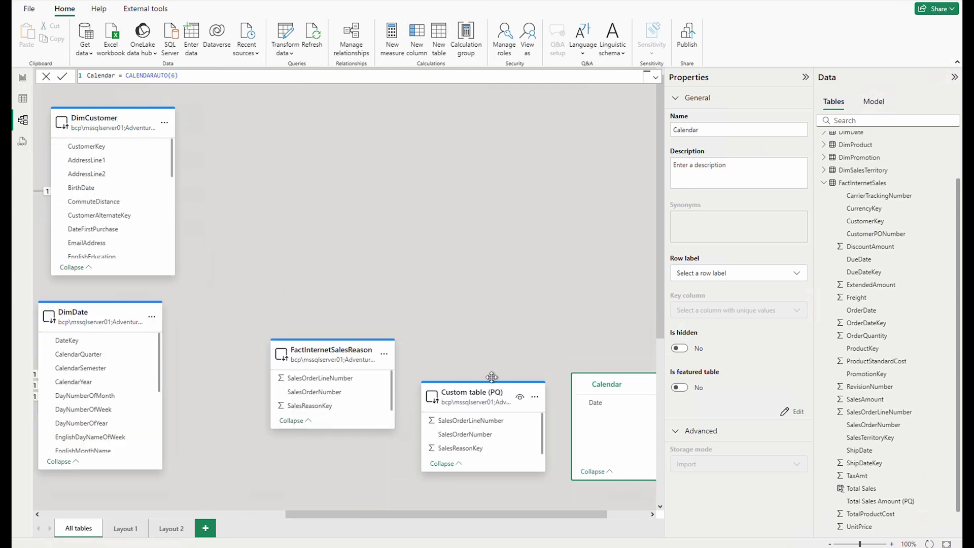
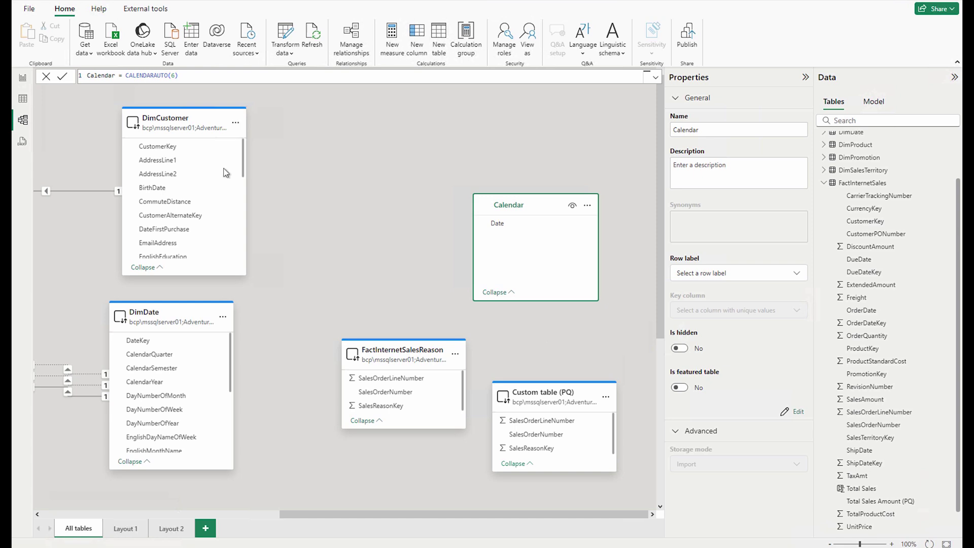
# Examine the Calendar table's date rows, and check its entry and properties in the model view with FactInternetSales collapsed.
pyautogui.click(24, 98)
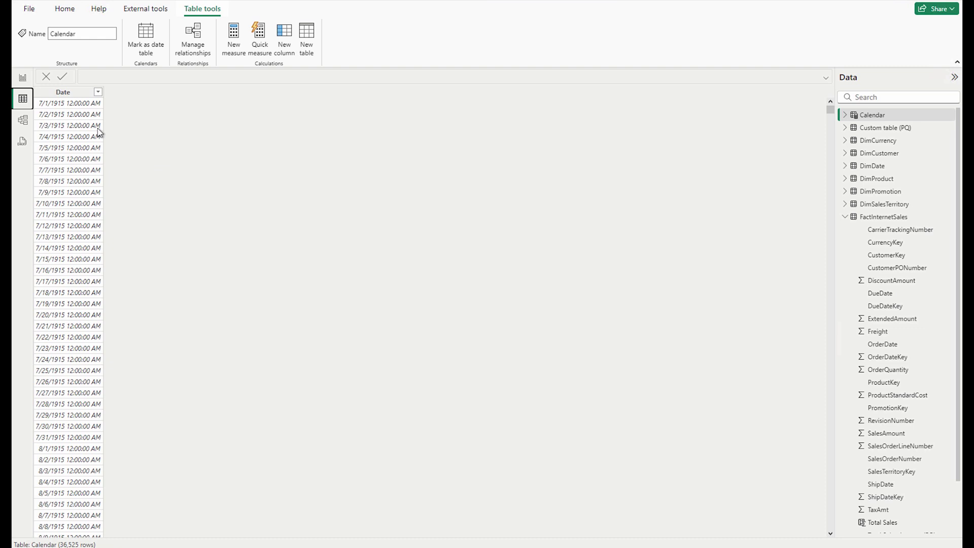
pyautogui.click(22, 119)
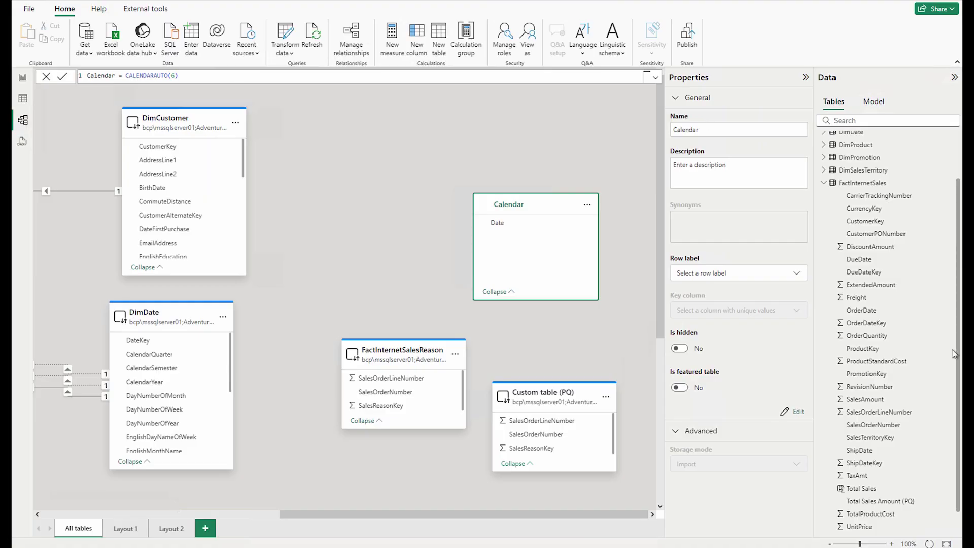
pyautogui.scroll(-1, 858, 386)
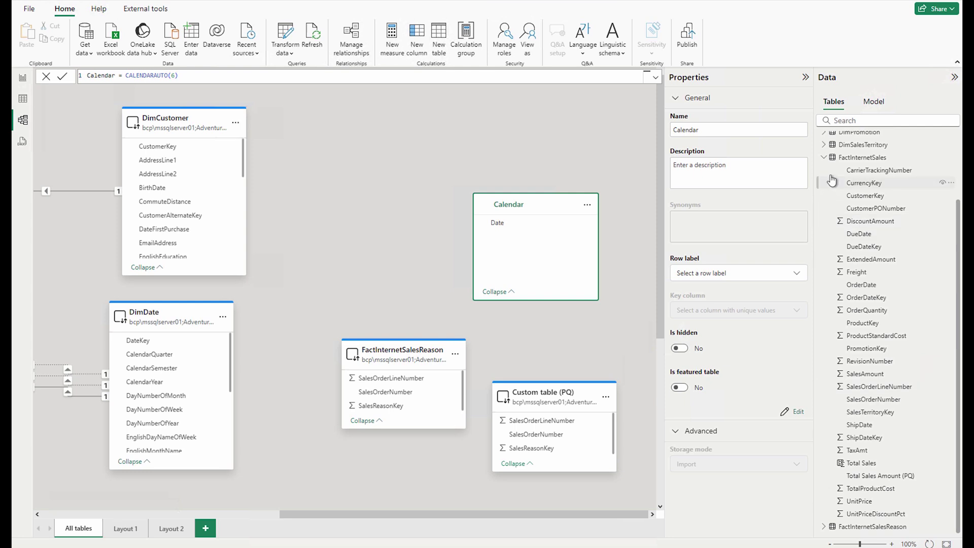
pyautogui.click(823, 158)
pyautogui.click(842, 140)
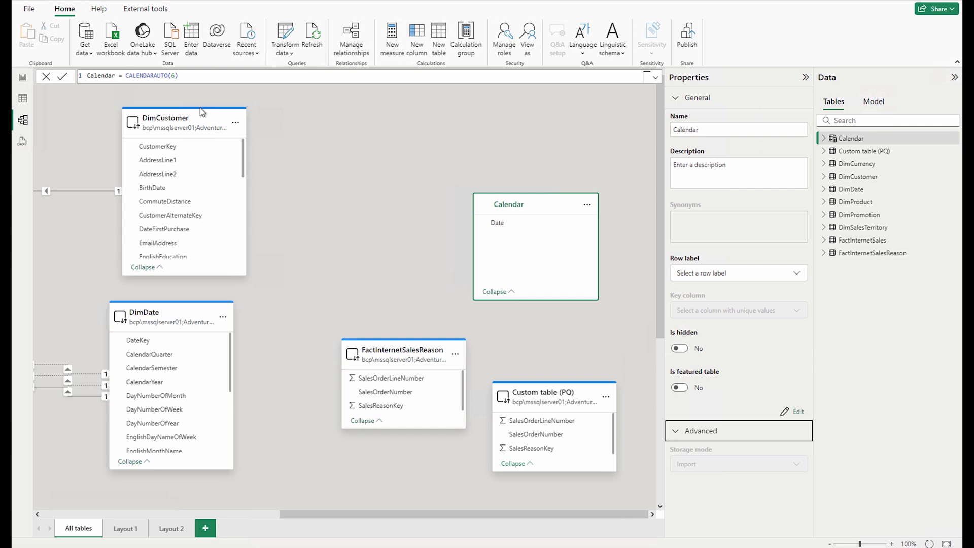
pyautogui.click(22, 82)
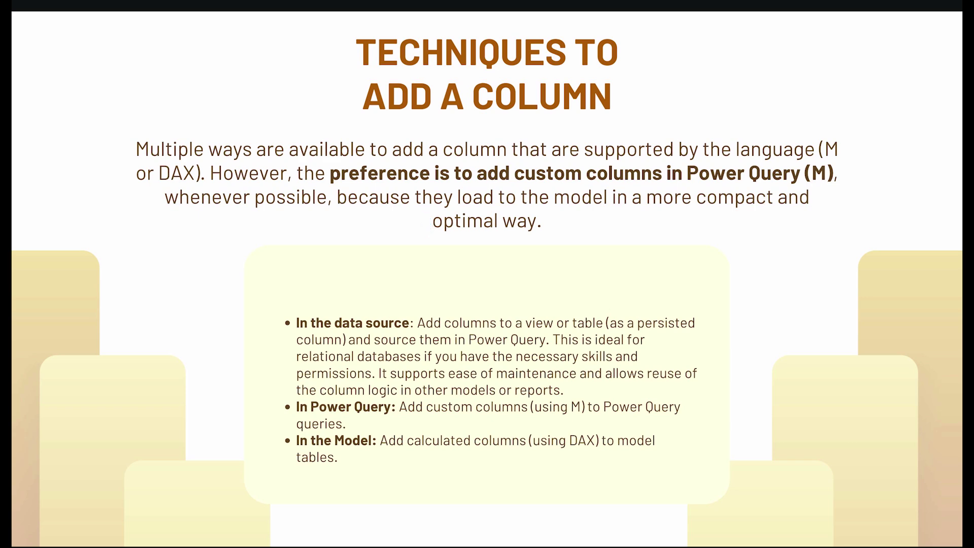
pyautogui.press('Right')
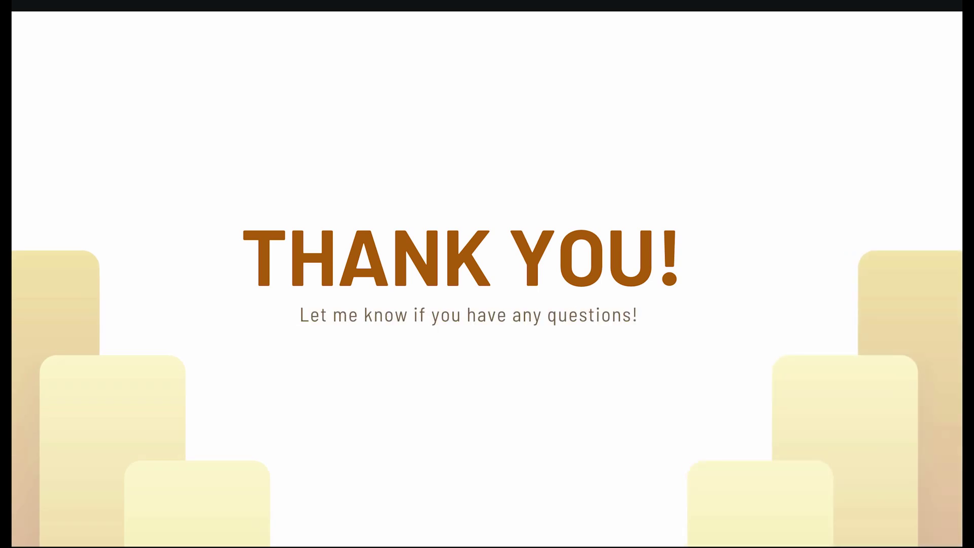